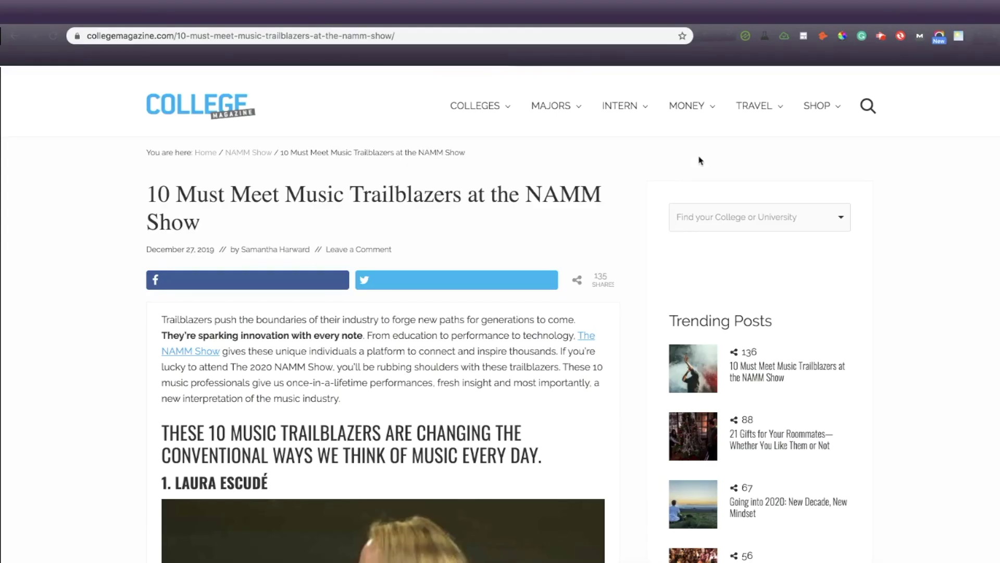
# Open the Ezoic Ad Tester panel on the NAMM Show article and switch to its Create view
pyautogui.click(746, 35)
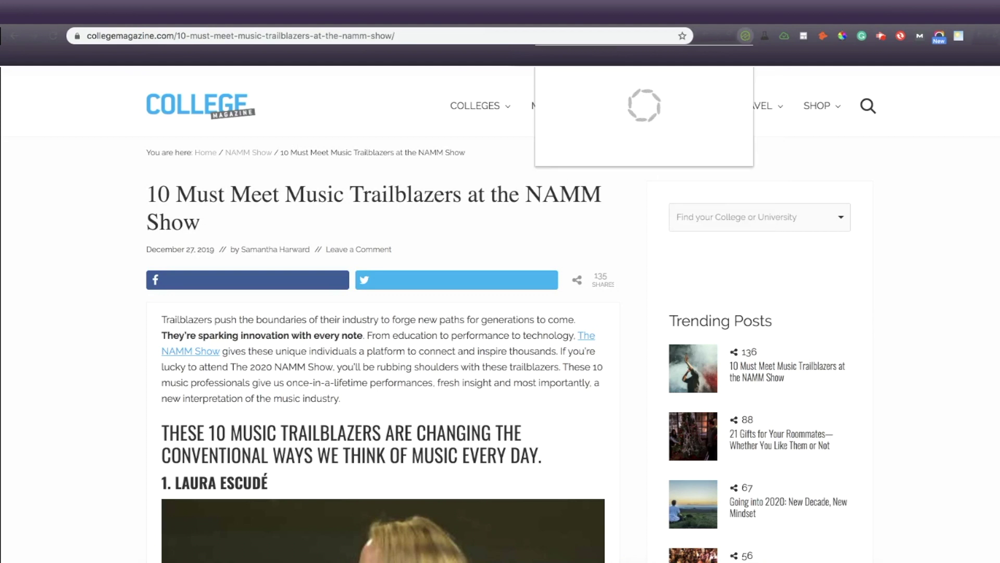
pyautogui.click(648, 70)
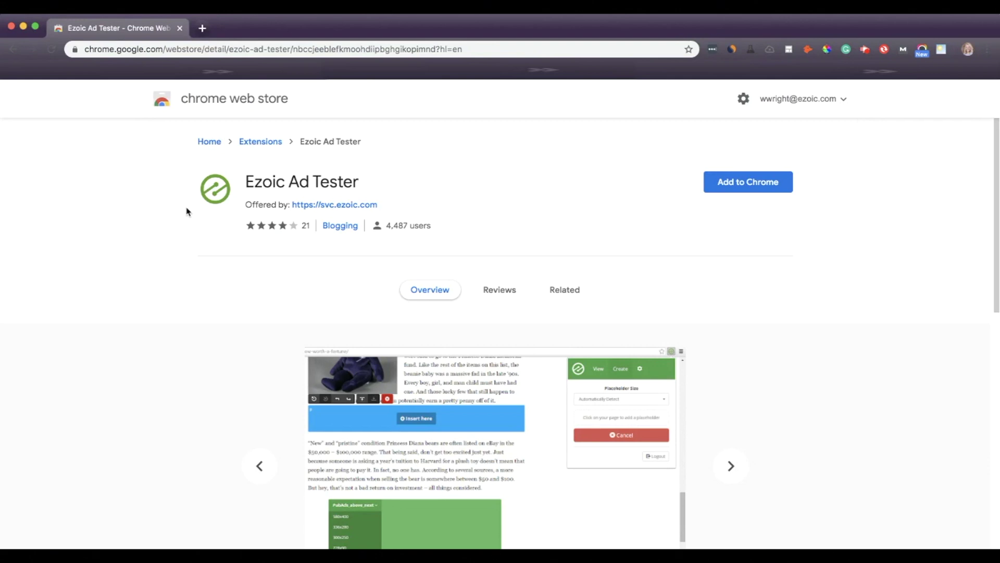
# Browse the Ezoic Ad Tester Web Store listing and its screenshots
pyautogui.scroll(-2, 192, 213)
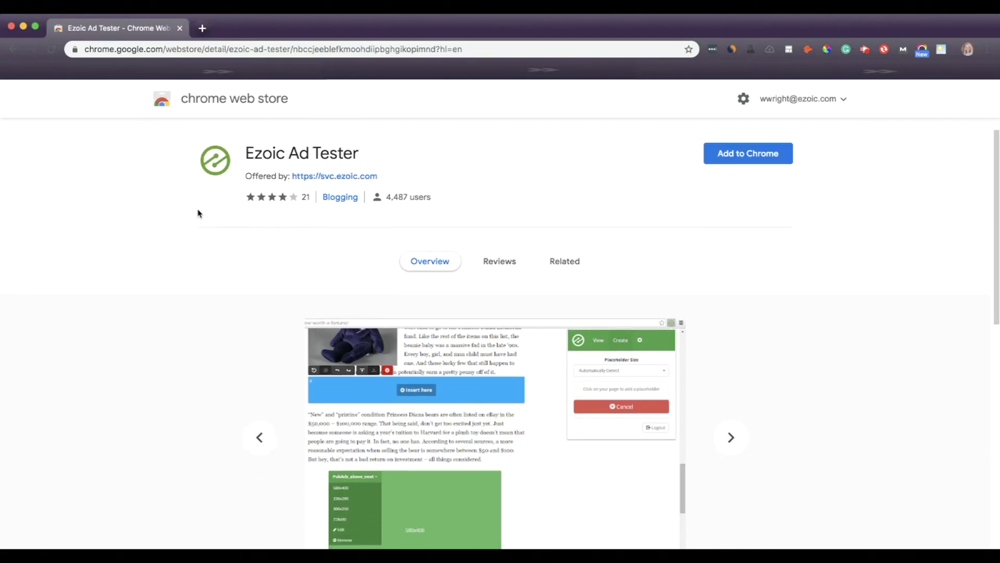
pyautogui.scroll(-1, 198, 213)
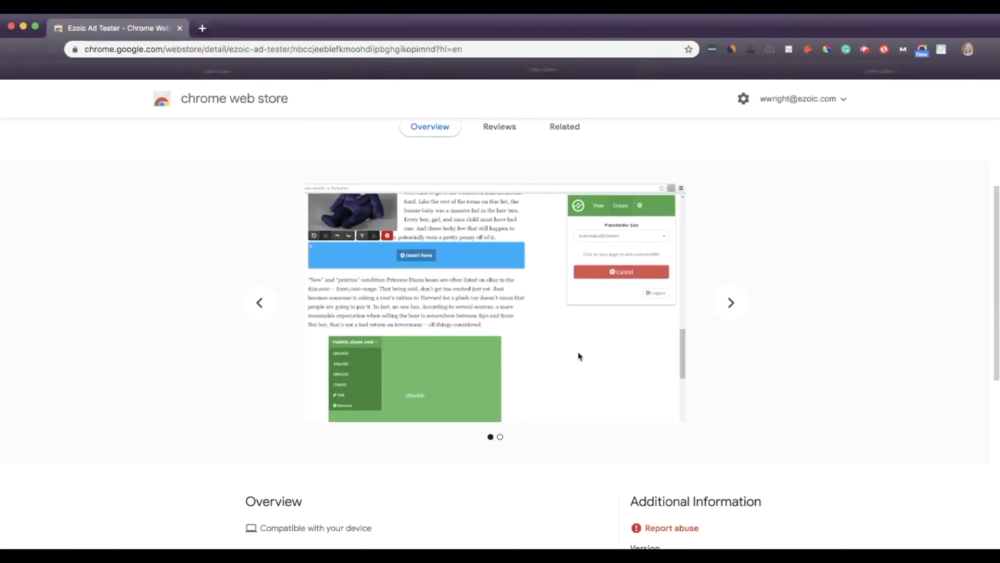
pyautogui.click(731, 304)
pyautogui.scroll(-1, 733, 307)
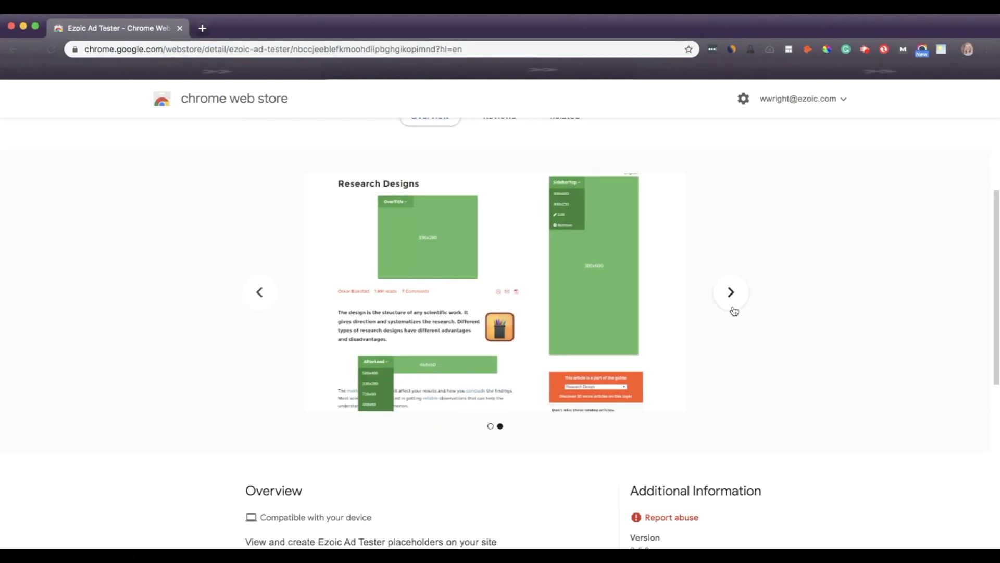
pyautogui.scroll(-5, 734, 311)
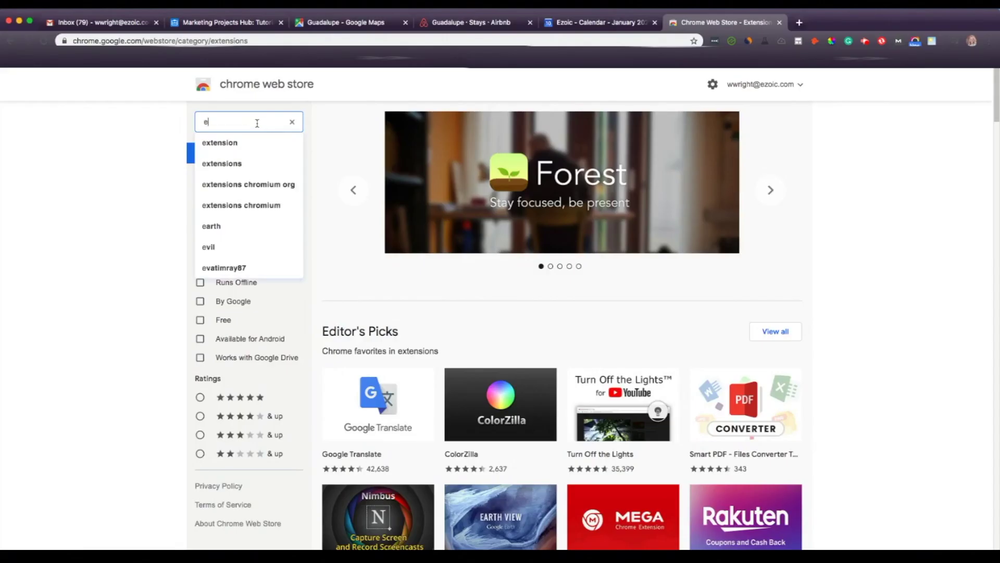
# Search the Web Store for 'ezoic ad tester' and add the extension to Chrome
pyautogui.write('zoic ad')
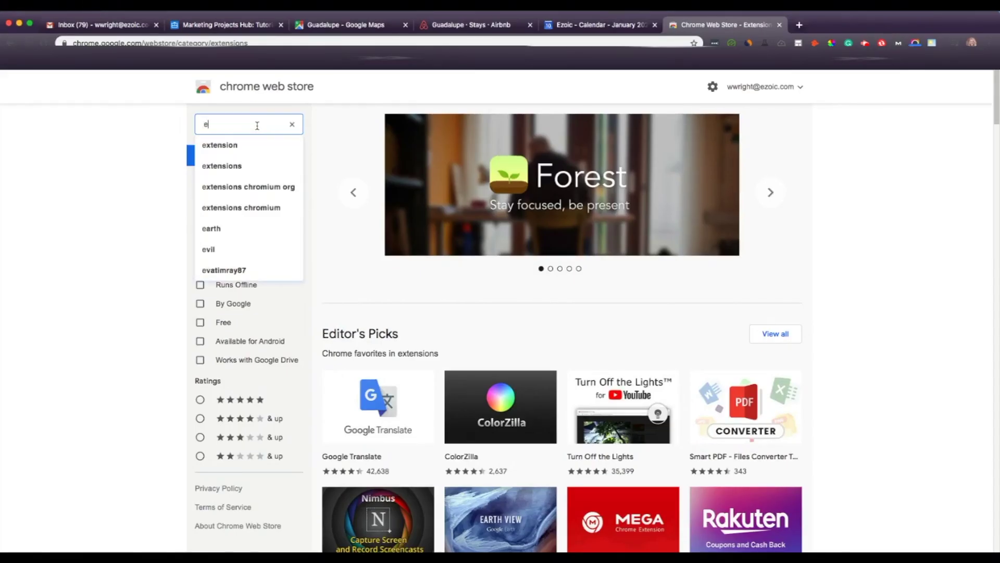
pyautogui.write('zoic ad tester')
pyautogui.press('Return')
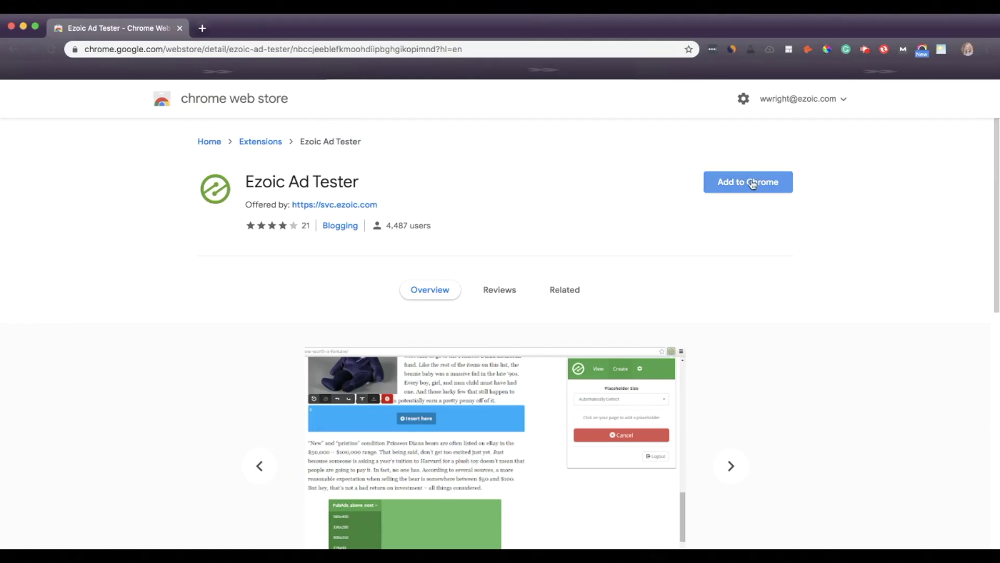
pyautogui.click(753, 182)
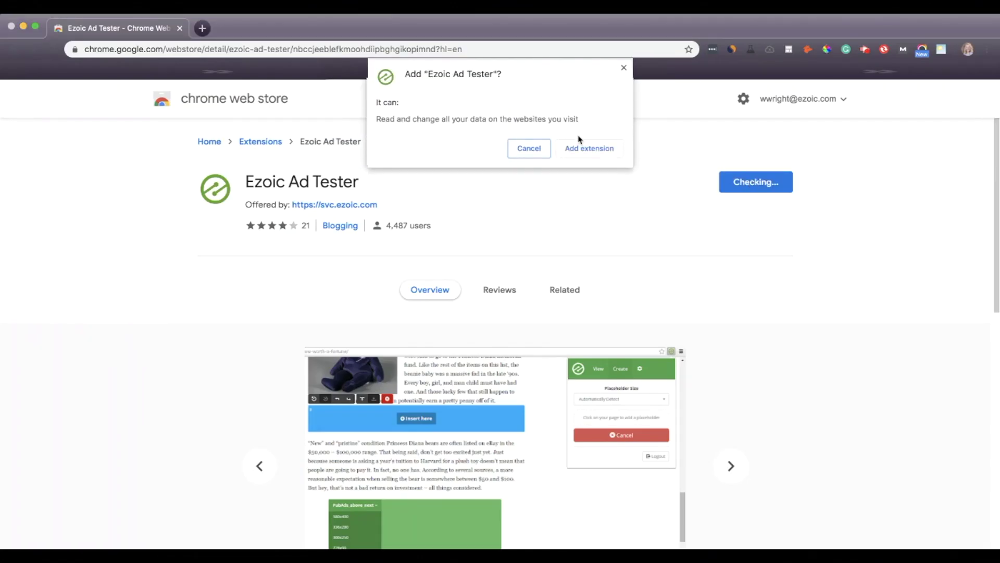
pyautogui.click(585, 147)
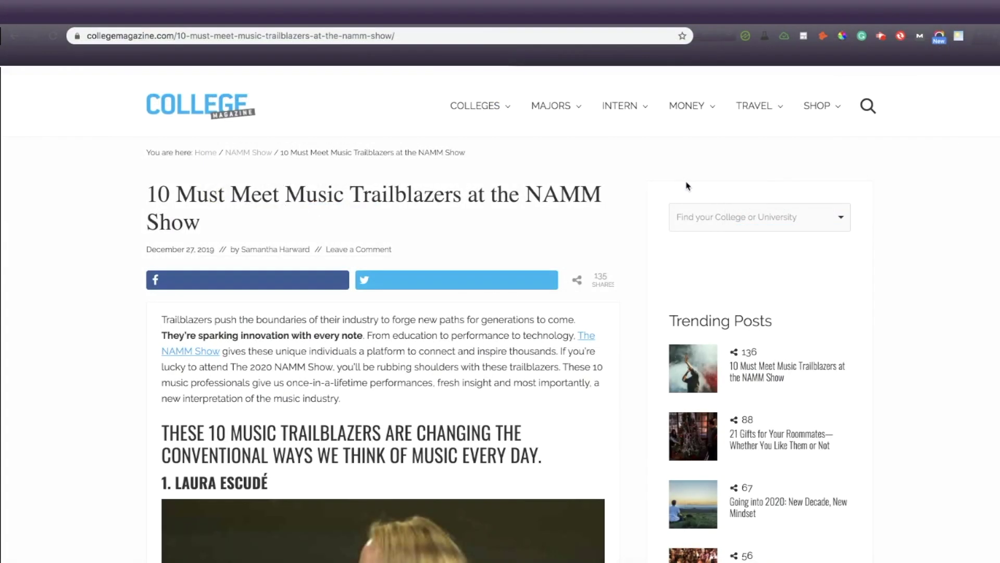
# Start a new placeholder from the Create panel, keeping Placeholder Size on Automatically Detect
pyautogui.moveTo(688, 106)
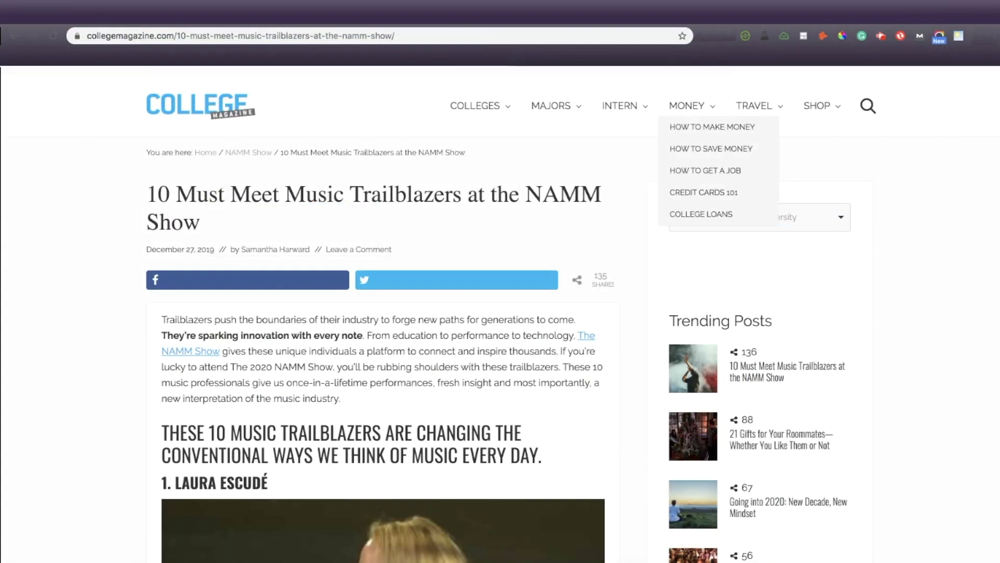
pyautogui.click(746, 37)
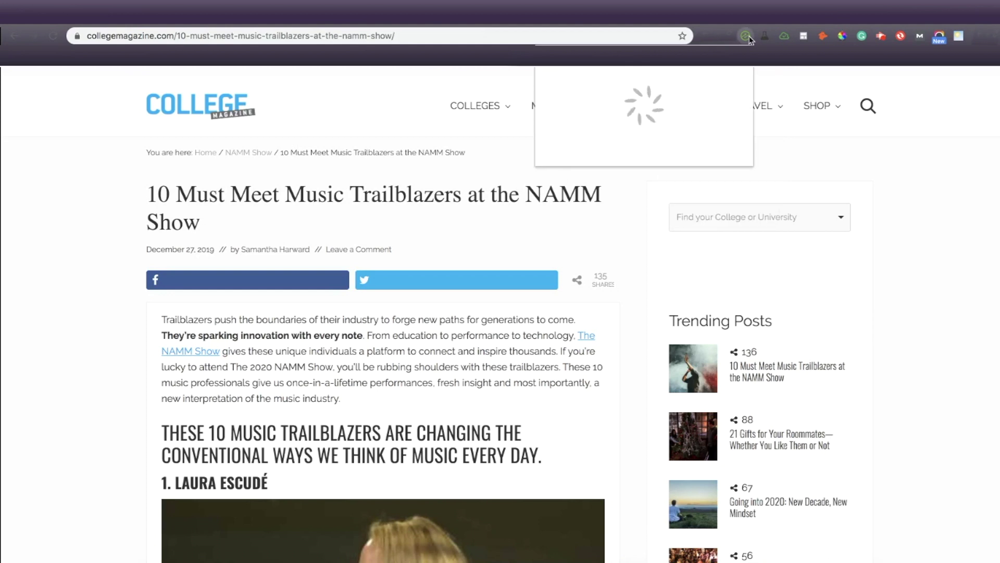
pyautogui.click(643, 66)
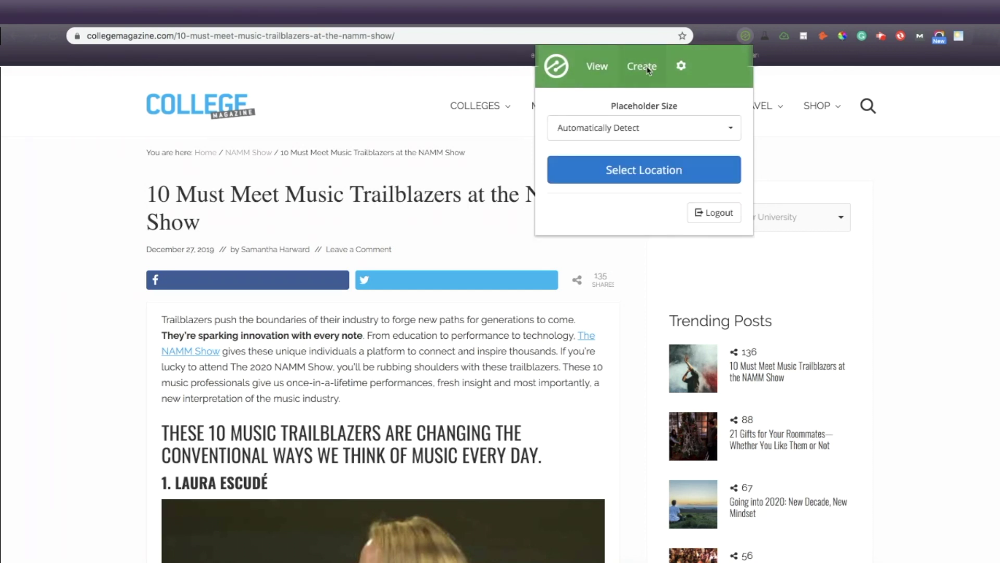
pyautogui.click(725, 129)
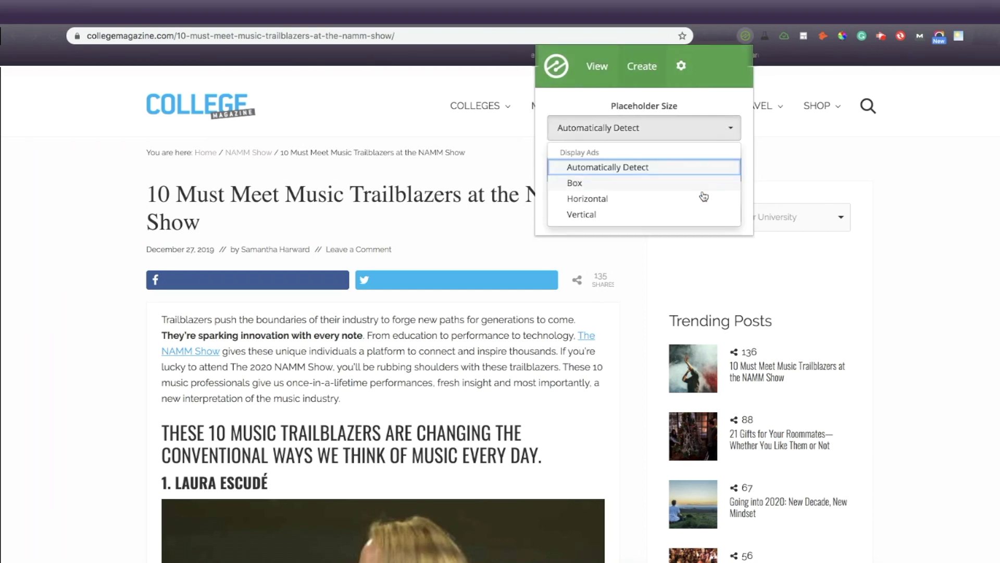
pyautogui.click(697, 175)
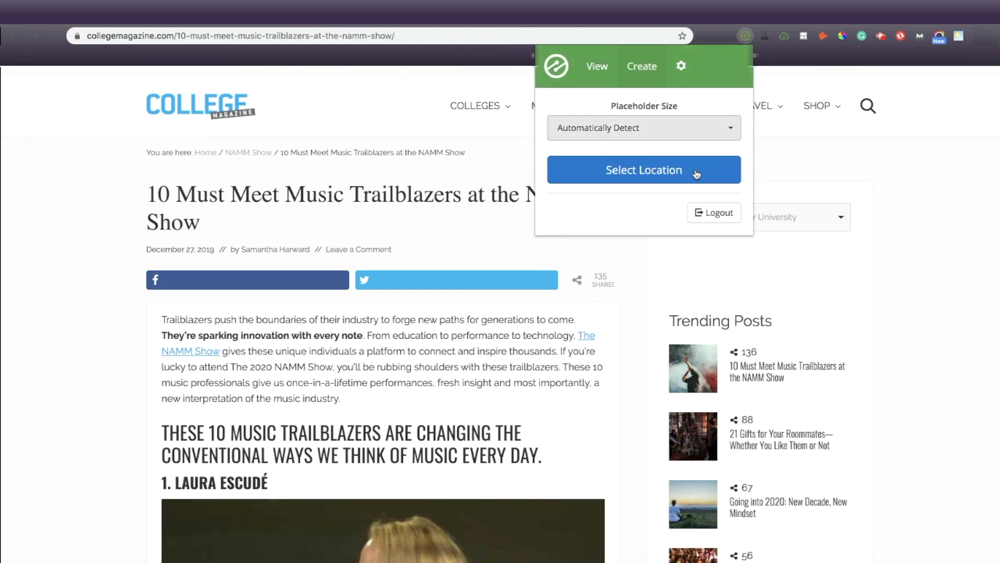
pyautogui.click(664, 172)
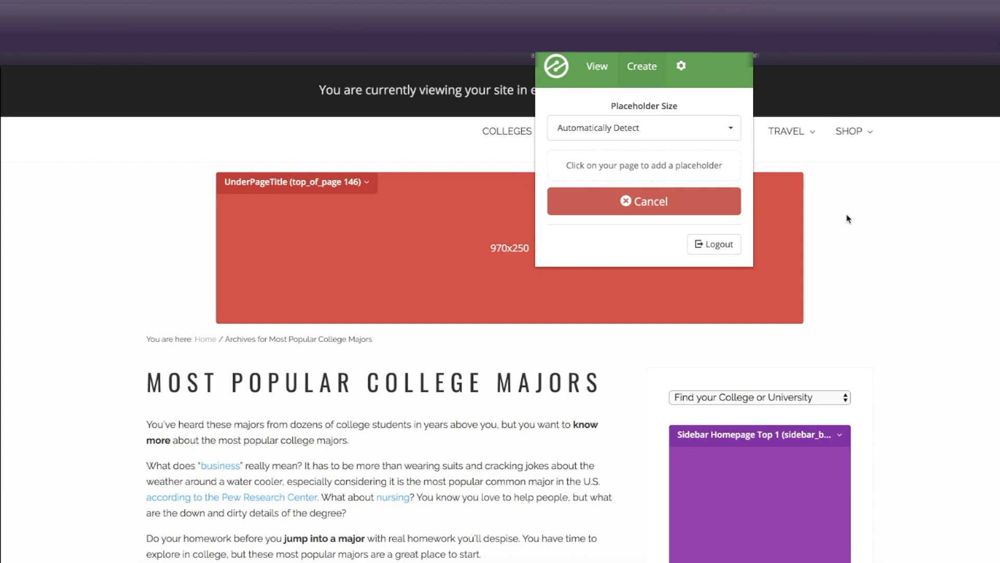
# Close the extension popup and scroll down to review the page's red and purple placeholders
pyautogui.click(848, 219)
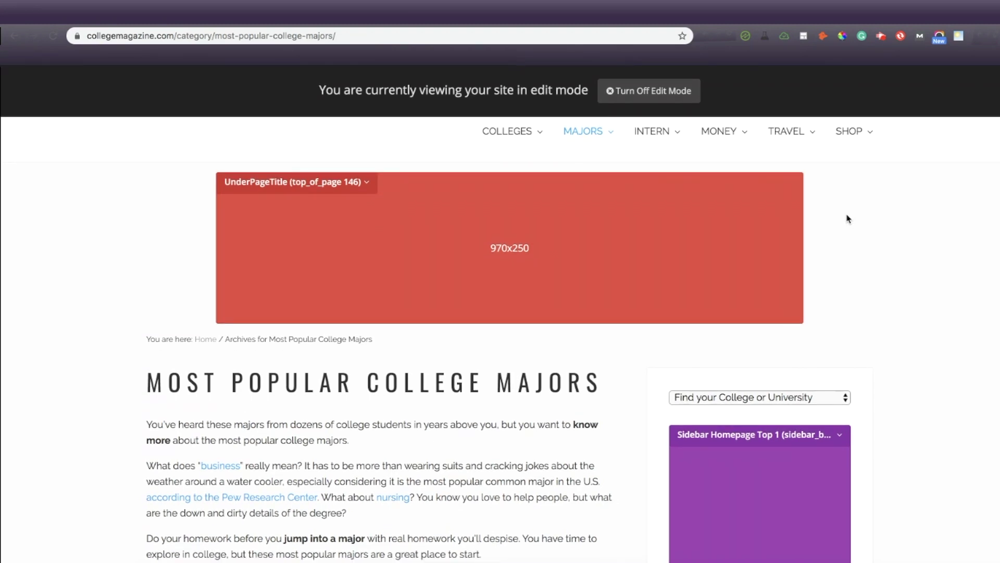
pyautogui.scroll(-3, 848, 219)
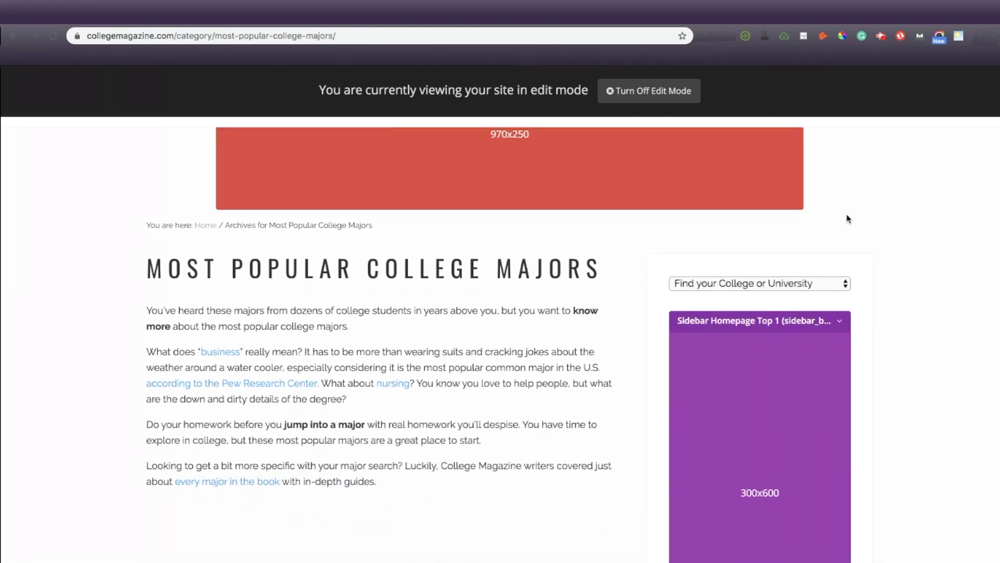
pyautogui.scroll(-5, 848, 219)
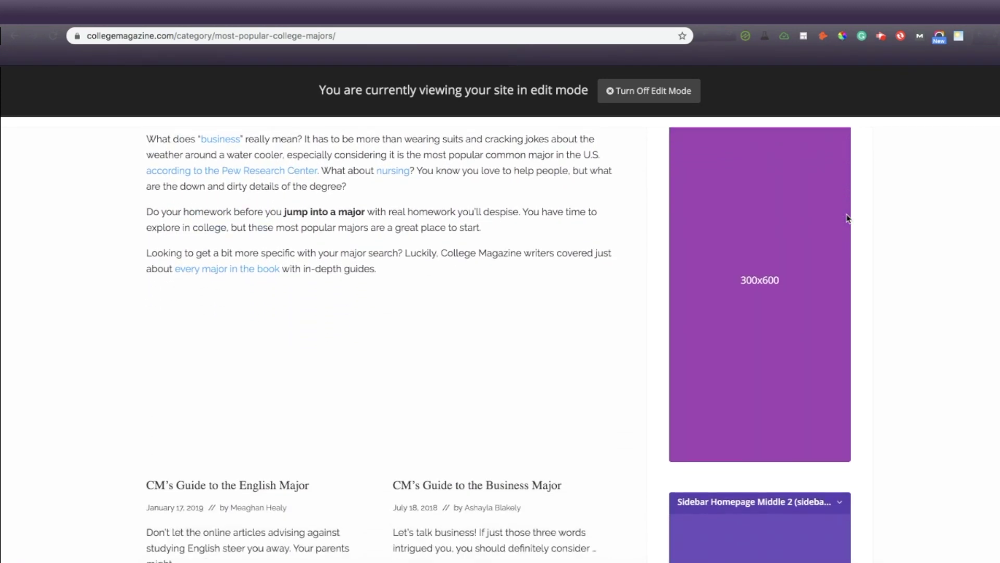
pyautogui.scroll(-10, 848, 219)
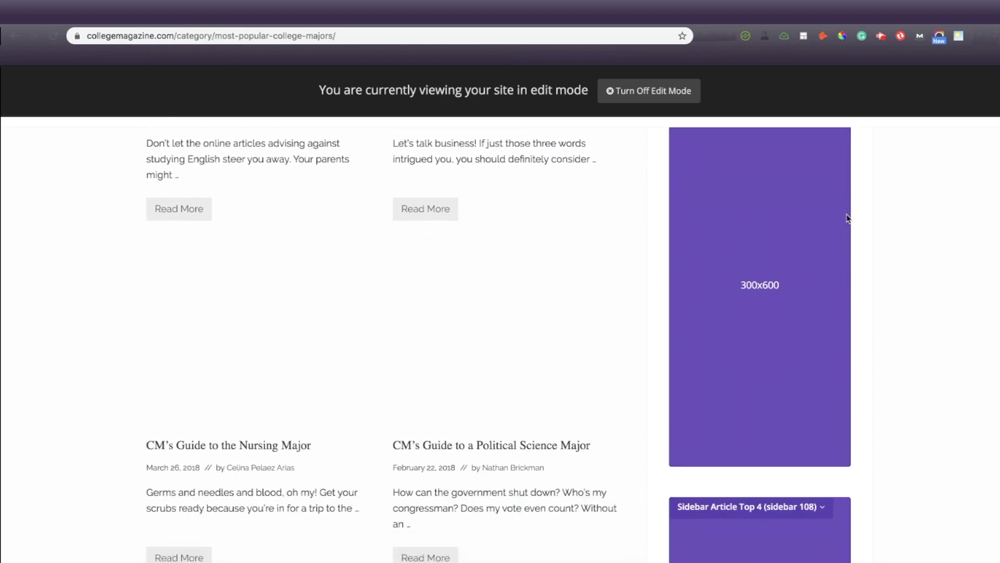
pyautogui.scroll(-11, 848, 219)
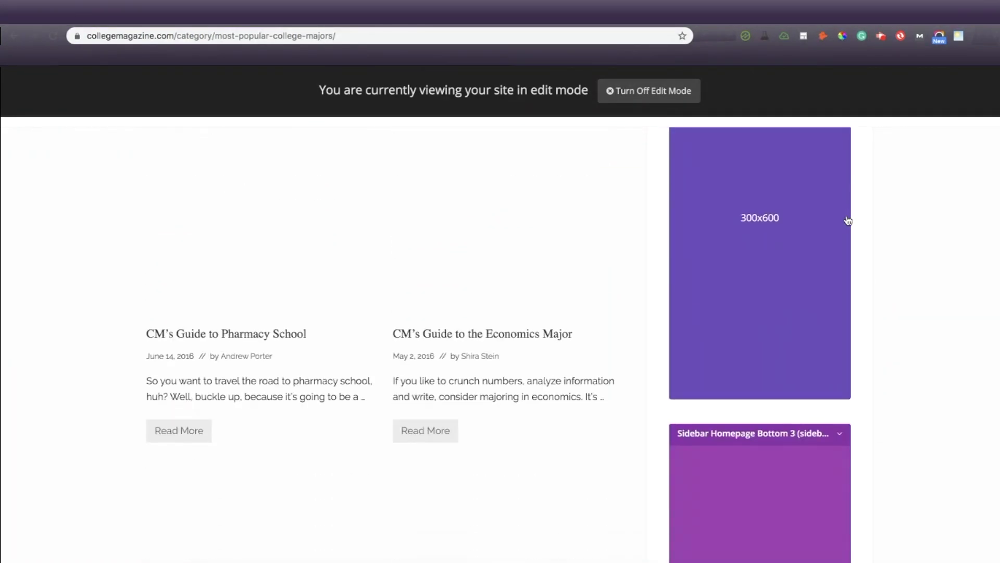
pyautogui.scroll(-9, 848, 220)
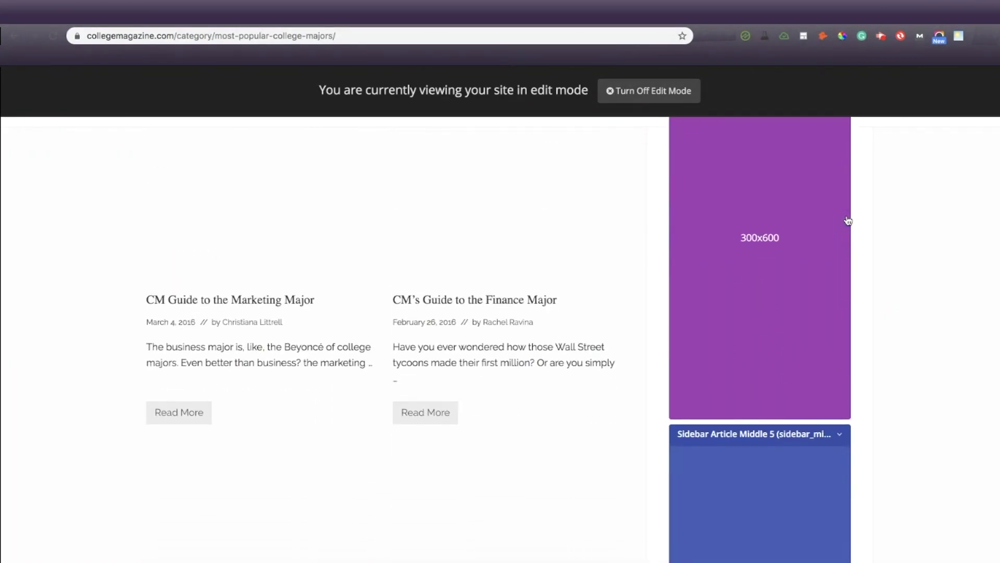
pyautogui.scroll(-8, 848, 220)
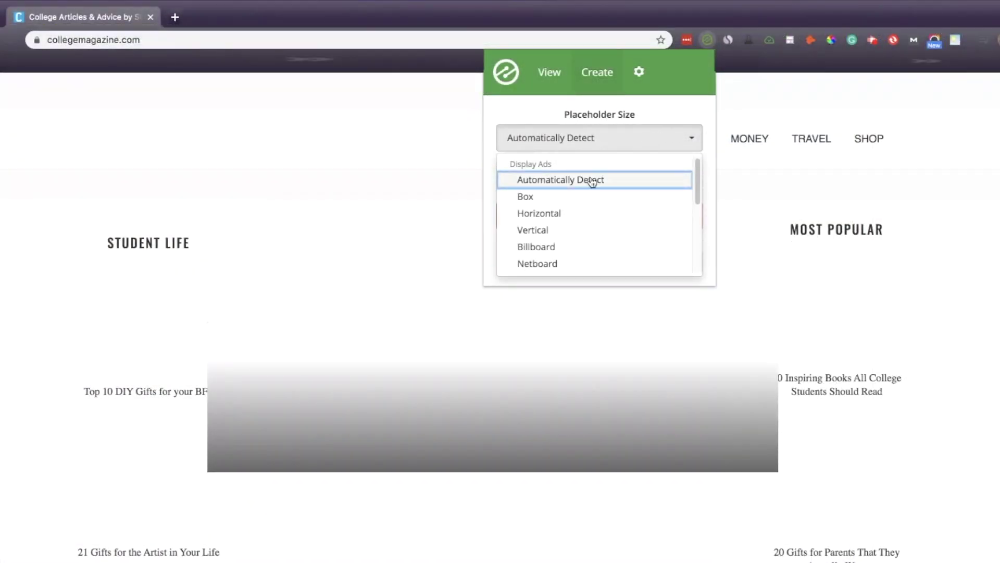
# Choose a Horizontal placeholder size and pick a spot for it on the homepage
pyautogui.click(580, 219)
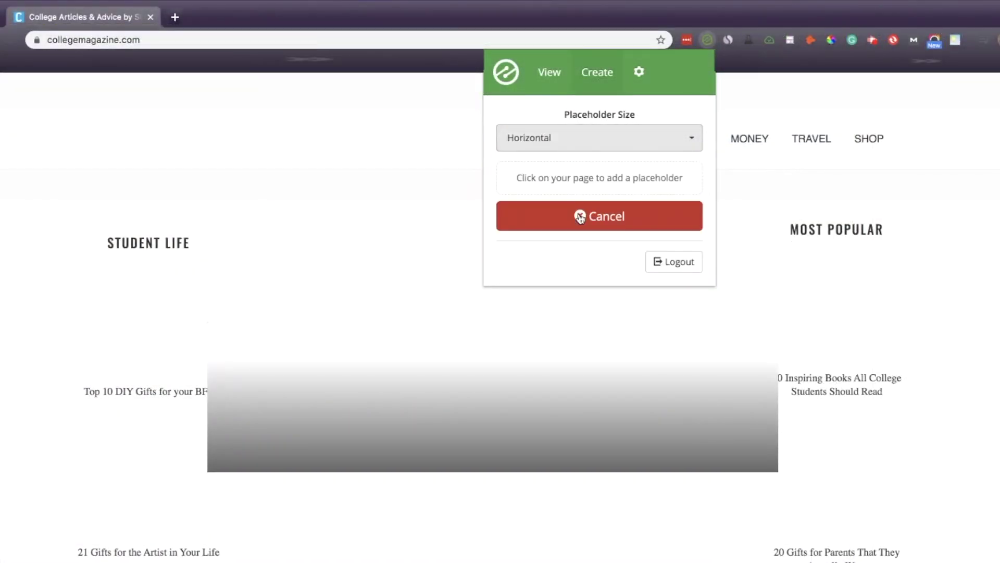
pyautogui.click(549, 416)
pyautogui.scroll(-4, 461, 508)
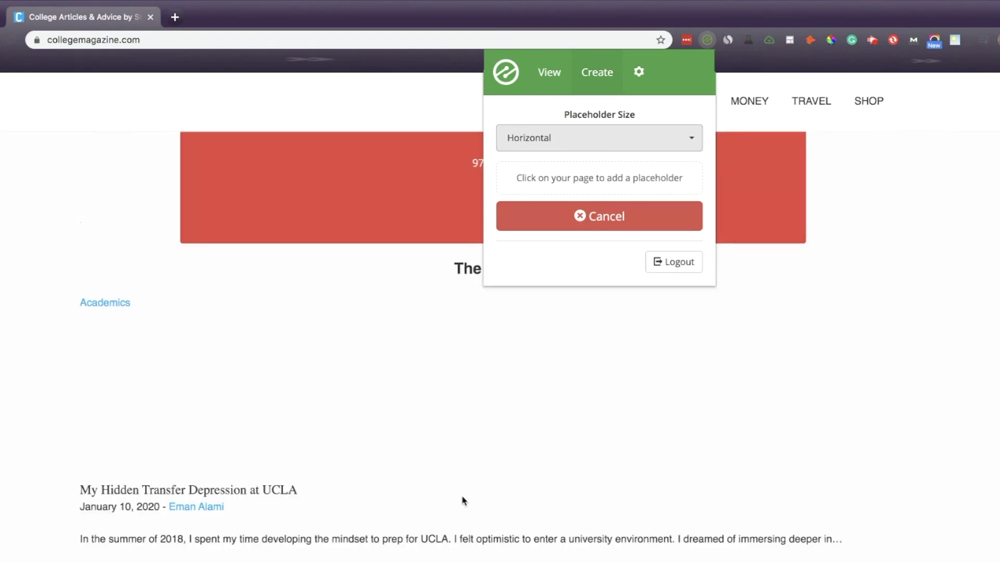
# Open the 970x250 UnderPageTitle placeholder's menu on the Most Popular College Majors page
pyautogui.click(302, 436)
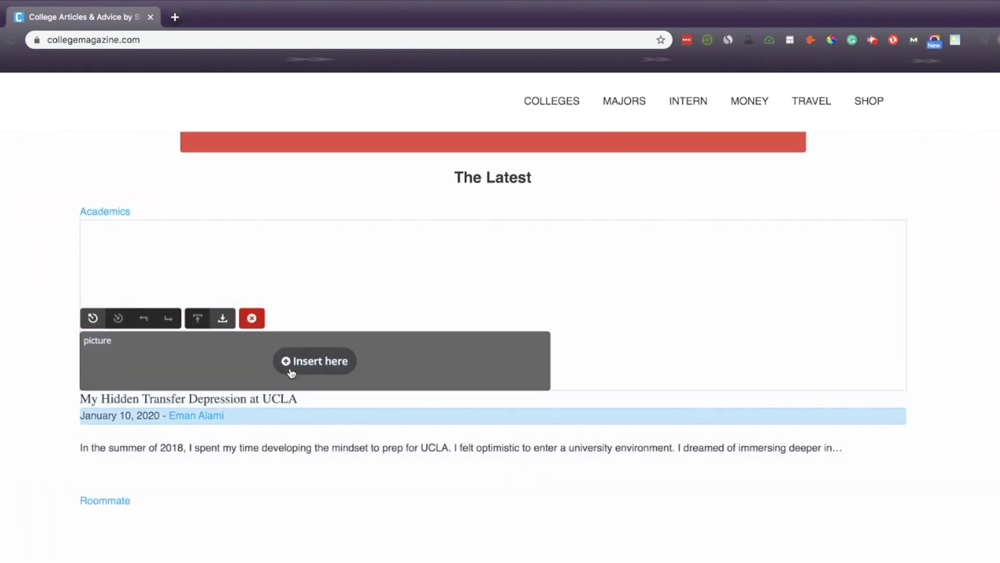
pyautogui.click(410, 360)
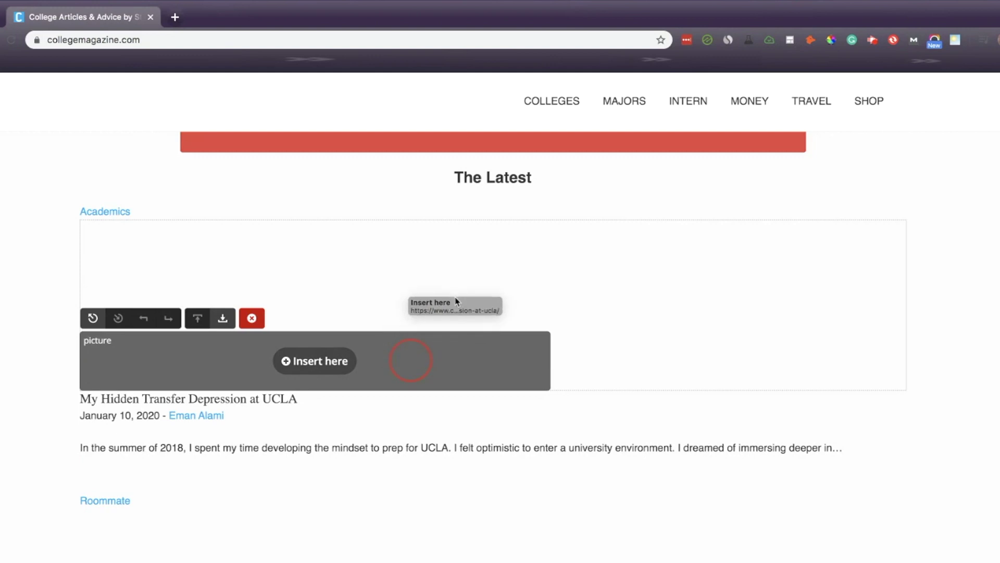
pyautogui.click(307, 369)
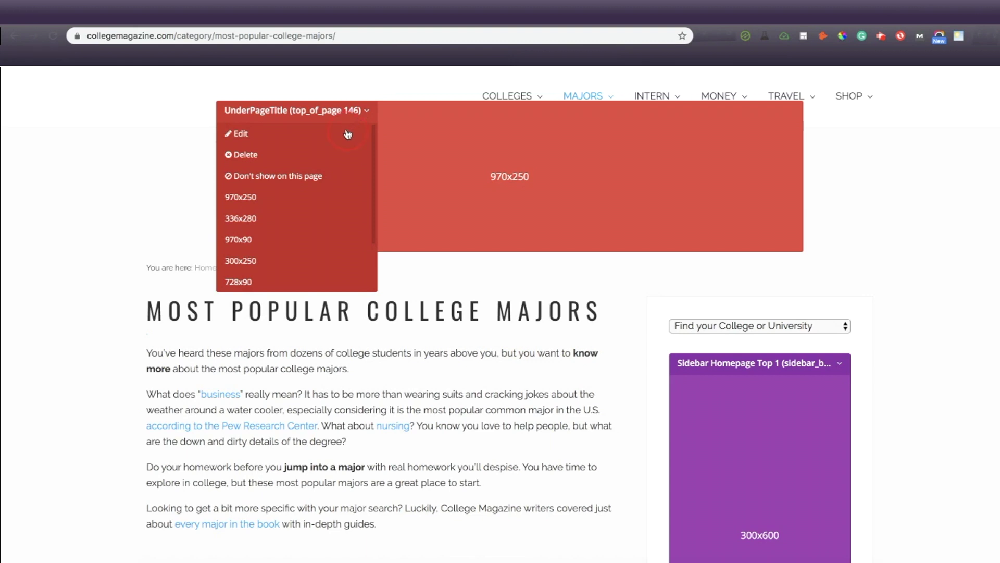
# Edit the UnderPageTitle placeholder to show on Desktop only, keeping Top of Page position
pyautogui.click(348, 135)
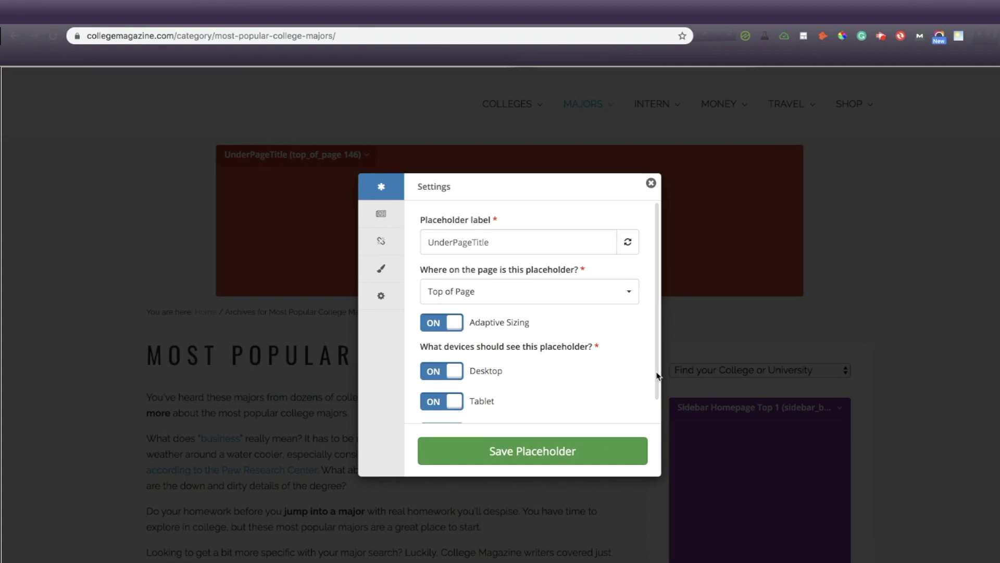
pyautogui.moveTo(658, 375); pyautogui.dragTo(653, 410)
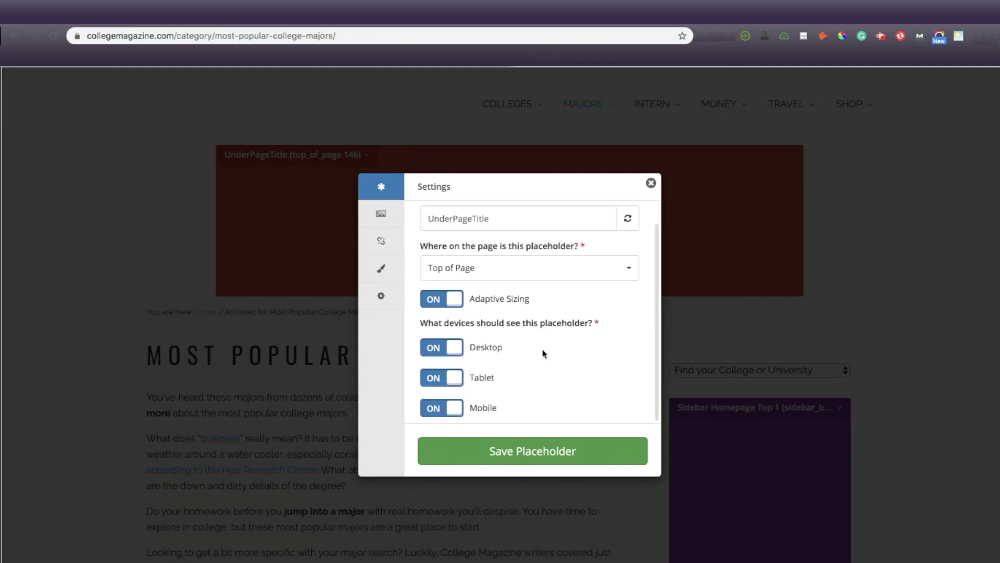
pyautogui.click(448, 379)
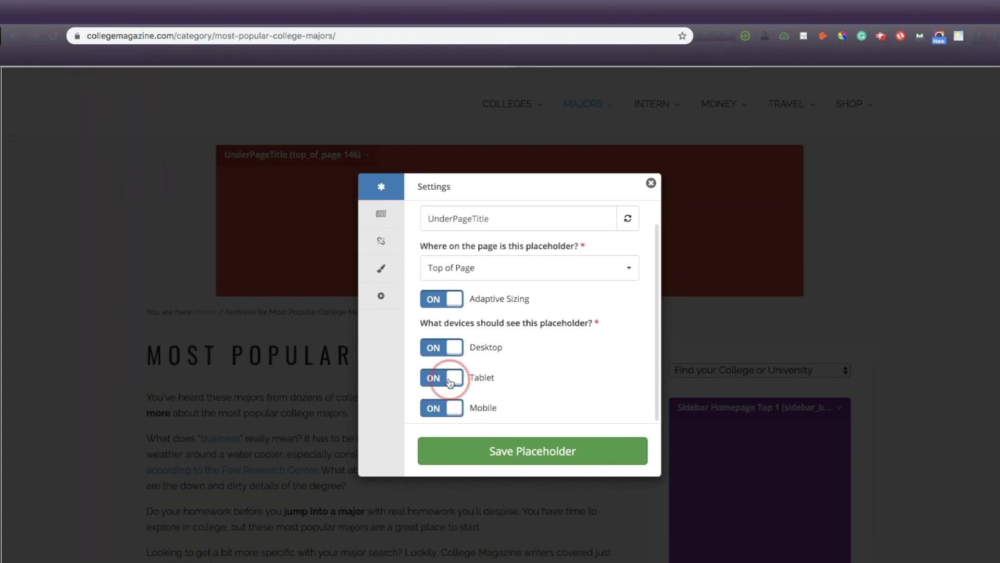
pyautogui.click(455, 410)
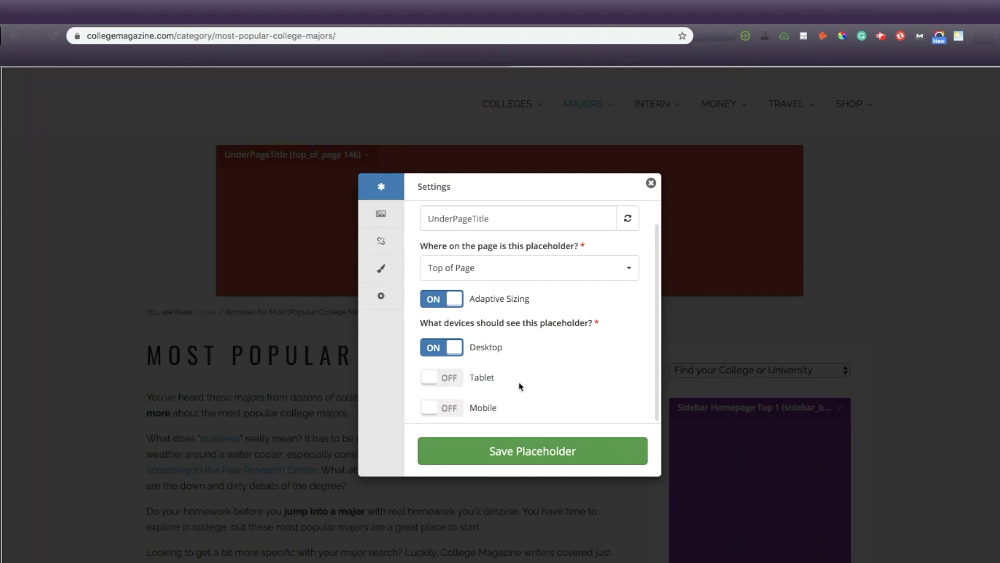
pyautogui.click(627, 274)
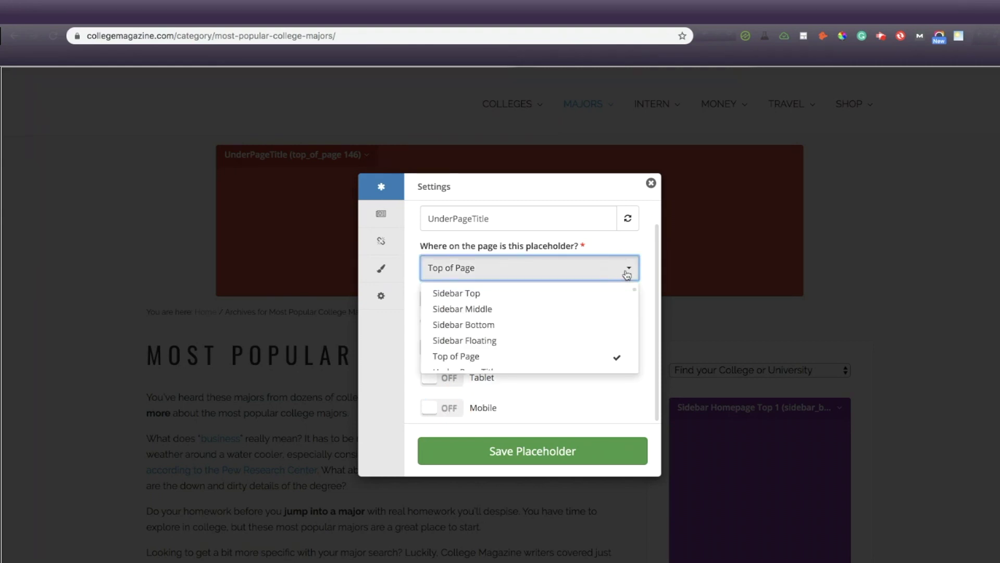
pyautogui.click(627, 274)
# Turn off the Banner 468x60 size for phones while keeping it enabled on tablets
pyautogui.click(391, 217)
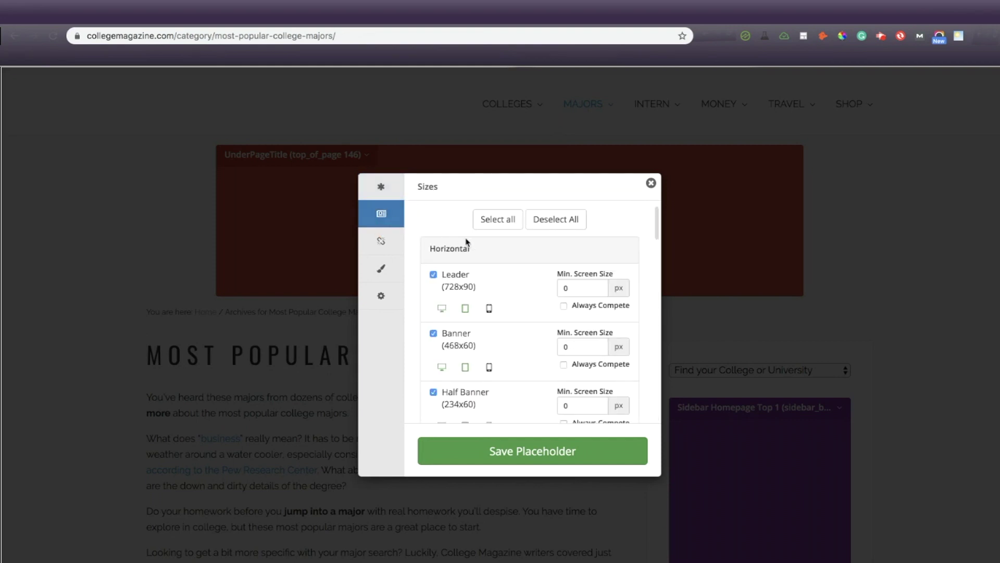
pyautogui.scroll(-3, 494, 287)
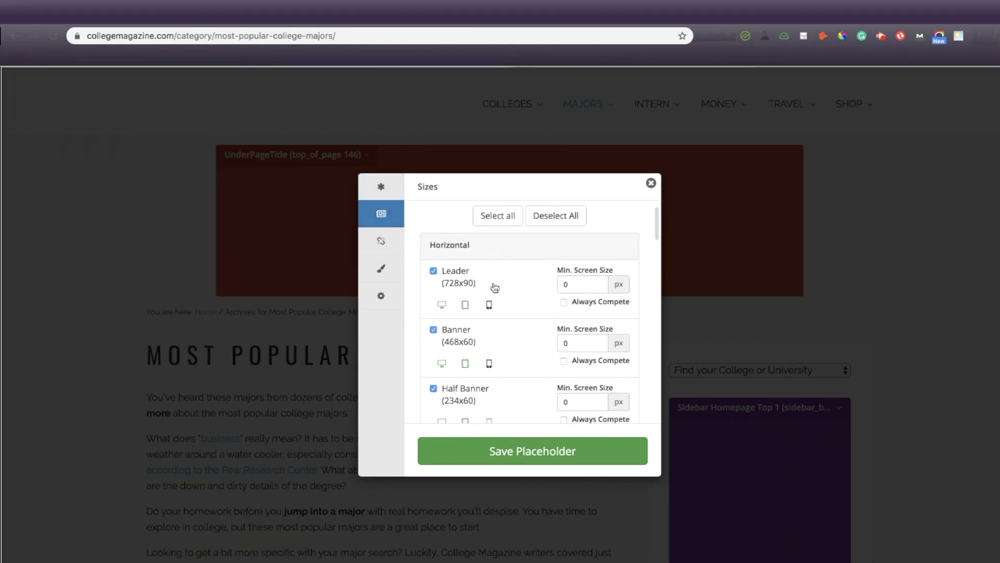
pyautogui.scroll(-1, 495, 287)
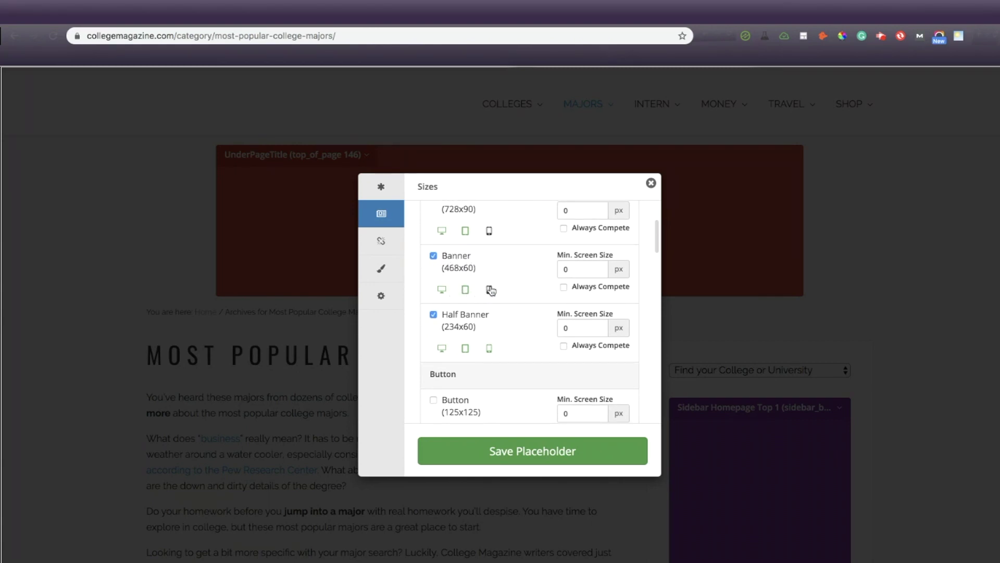
pyautogui.scroll(-1, 490, 288)
pyautogui.scroll(1, 489, 288)
pyautogui.click(465, 289)
pyautogui.click(489, 290)
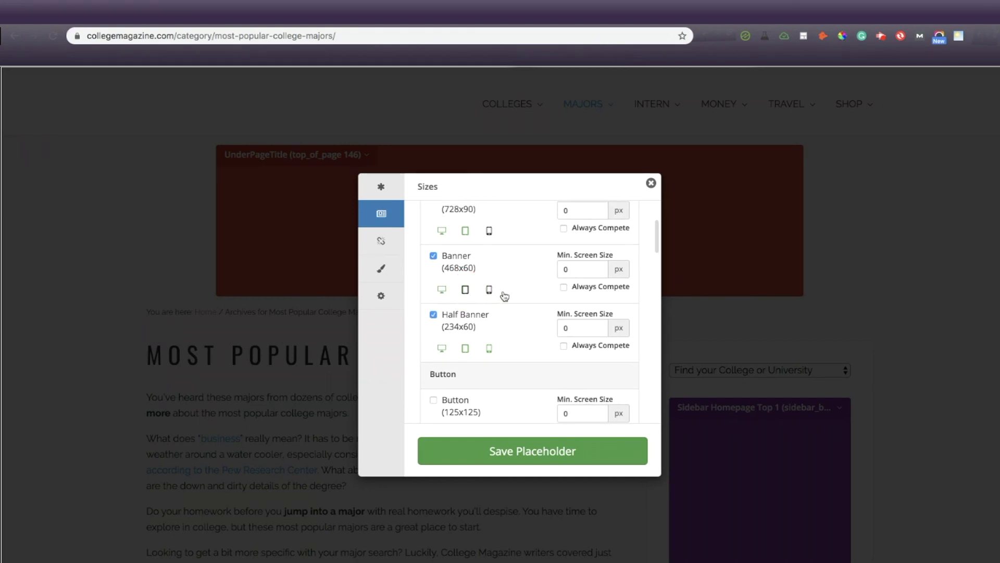
pyautogui.click(467, 292)
# Keep 'Automatically detect similar pages' for /category/most-popular-college-majors/ in the Pages settings
pyautogui.click(384, 243)
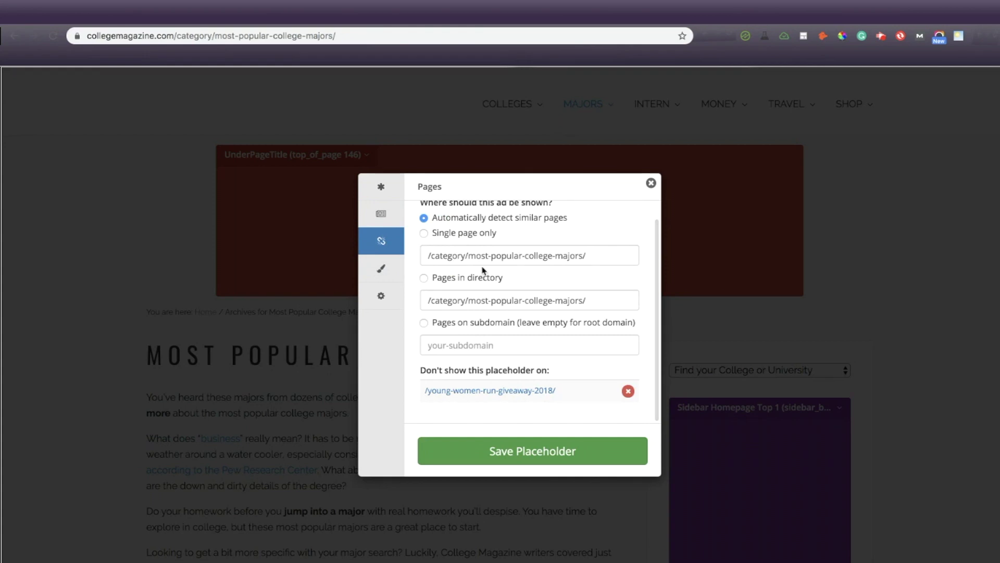
pyautogui.scroll(-1, 483, 270)
pyautogui.scroll(2, 483, 270)
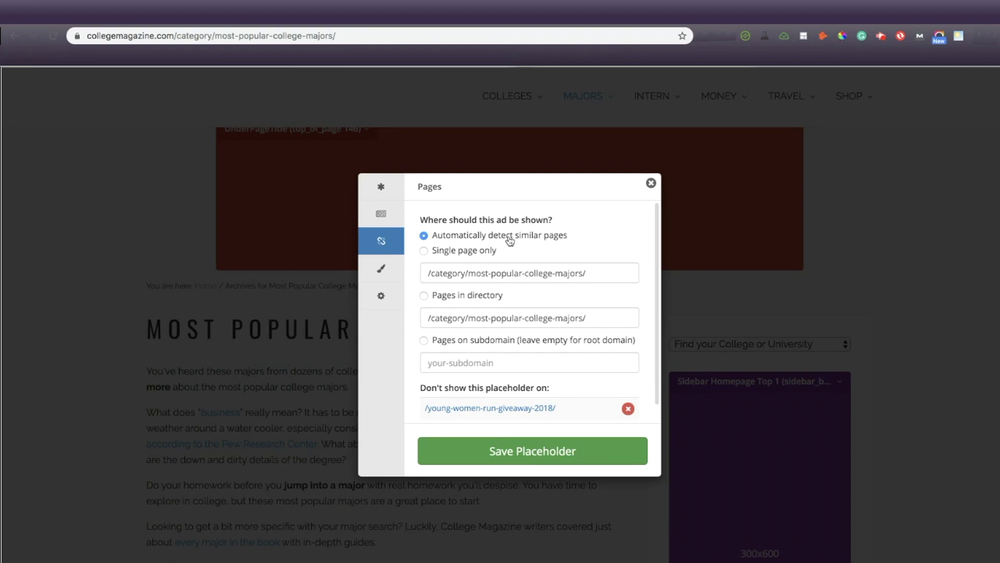
pyautogui.click(424, 236)
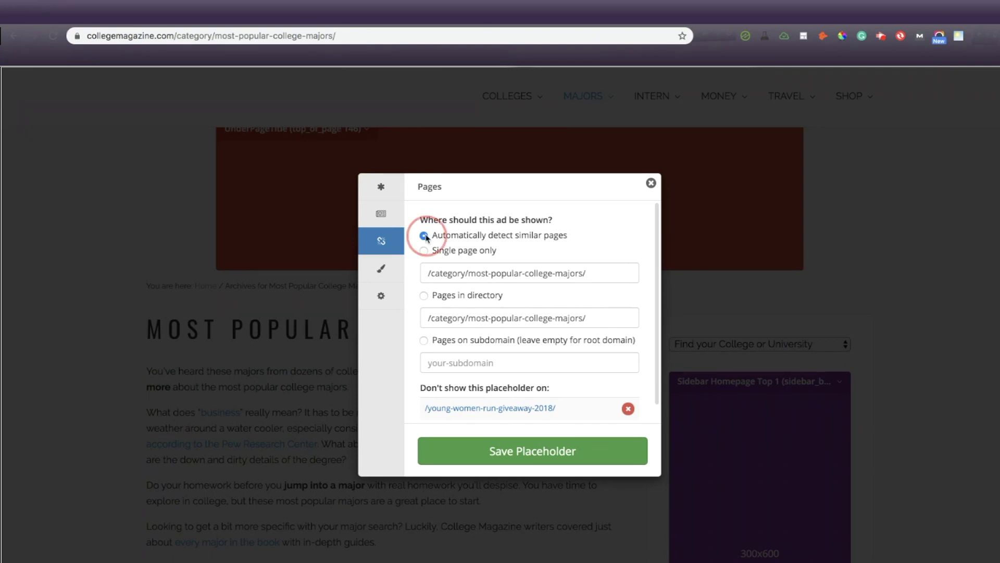
# Set the placeholder's Top, Bottom, Left and Right margins to 20 in Style
pyautogui.click(391, 268)
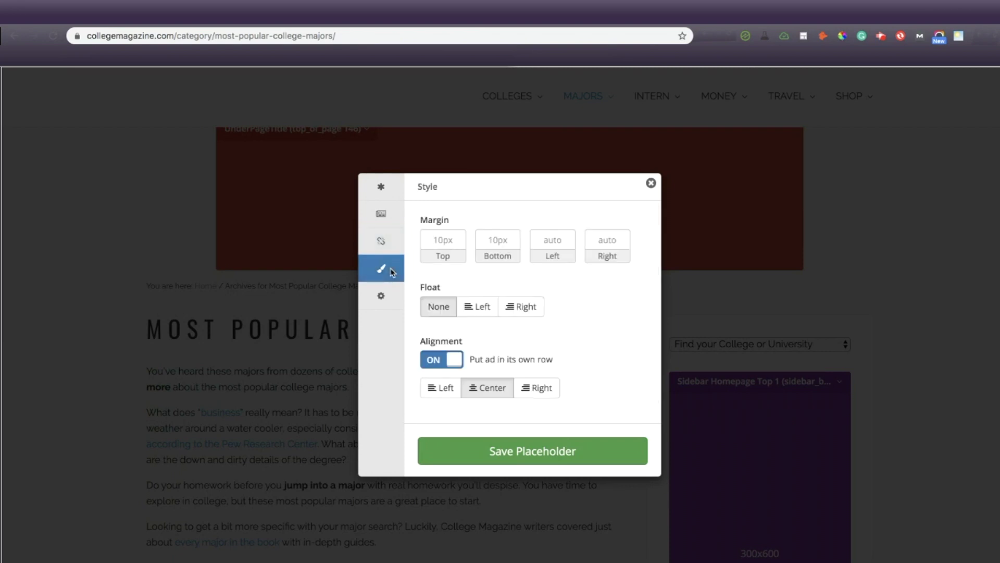
pyautogui.click(453, 242)
pyautogui.write('20')
pyautogui.click(505, 239)
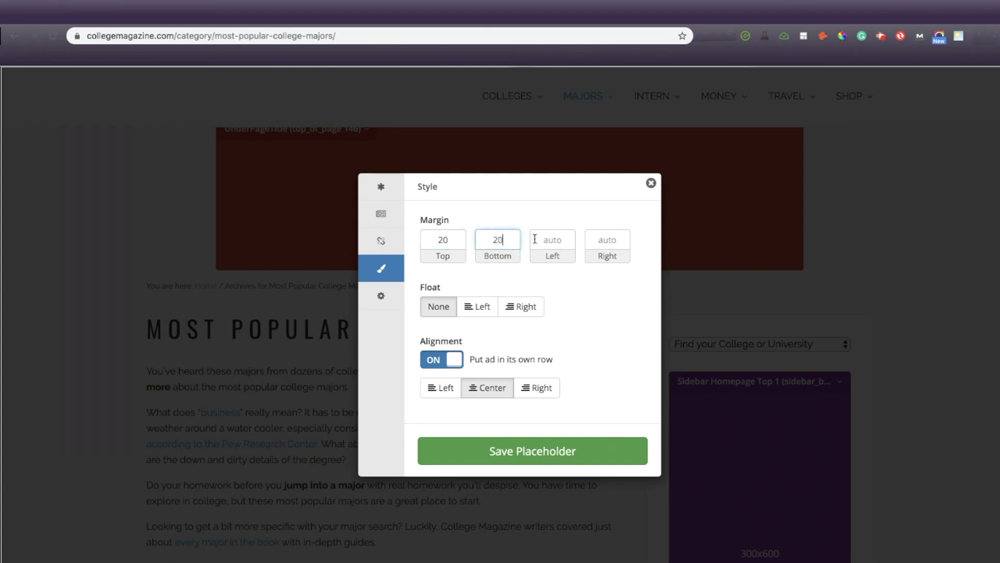
pyautogui.click(552, 238)
pyautogui.write('20')
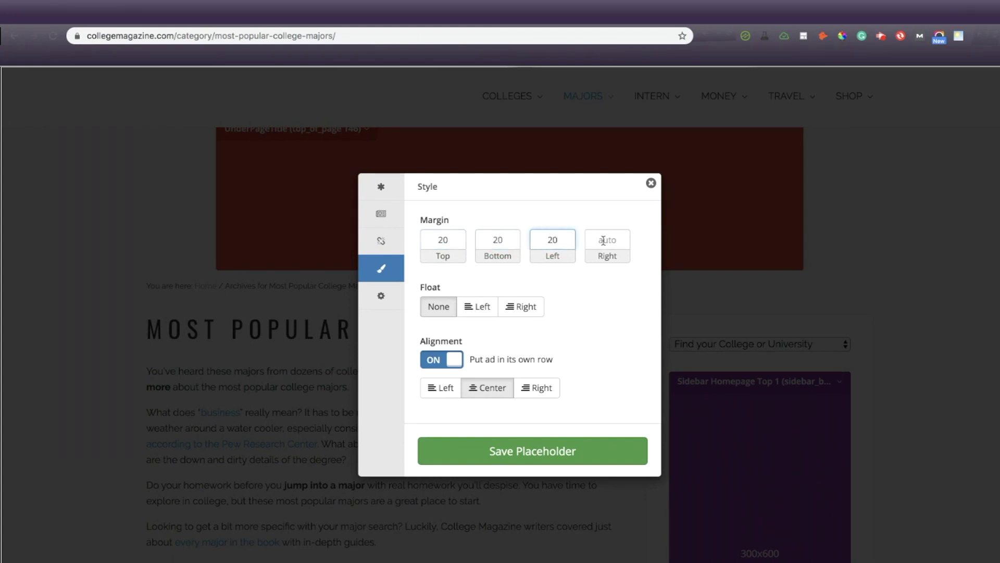
pyautogui.click(603, 240)
pyautogui.write('20')
# Set Float to None and save the placeholder
pyautogui.click(479, 307)
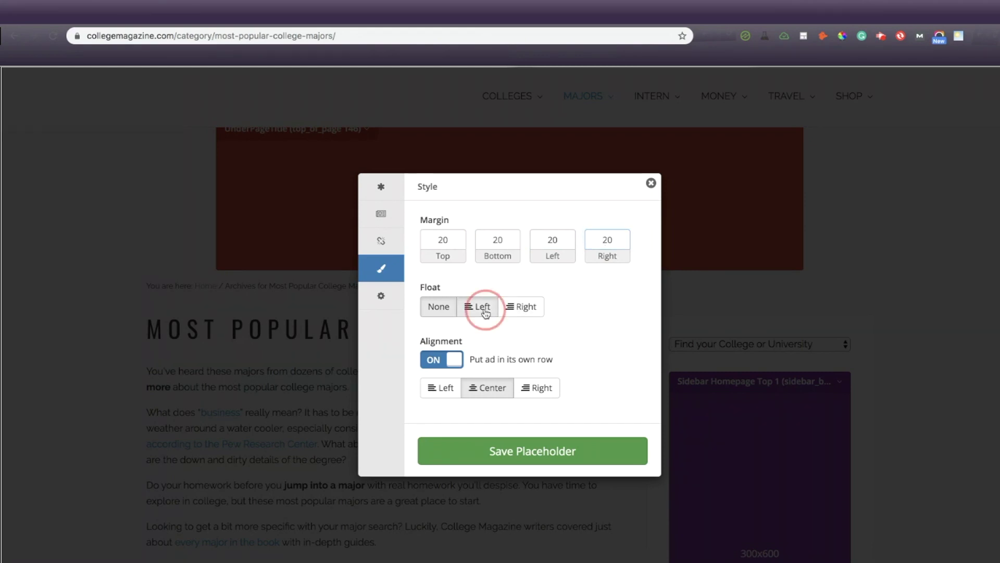
pyautogui.click(441, 304)
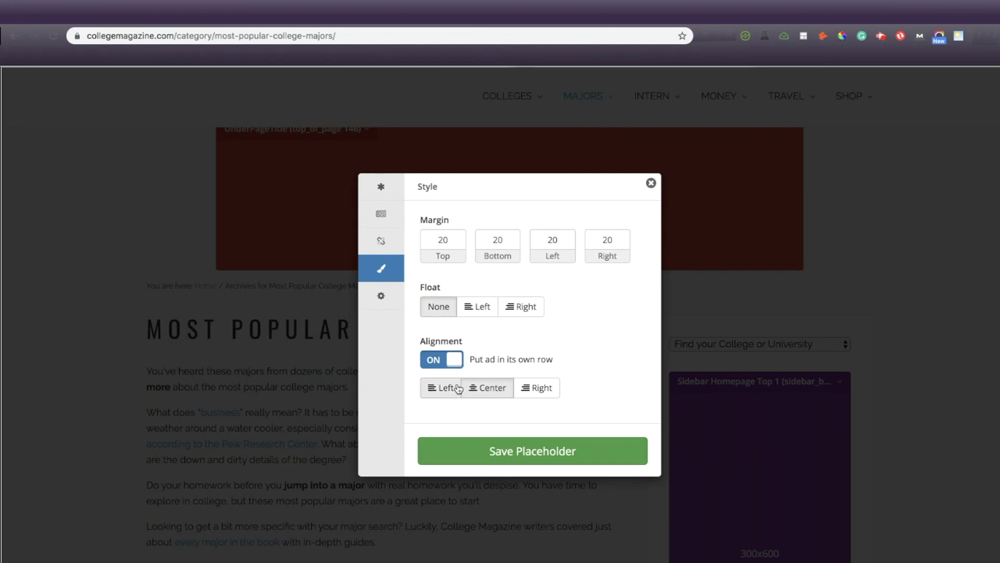
pyautogui.click(507, 455)
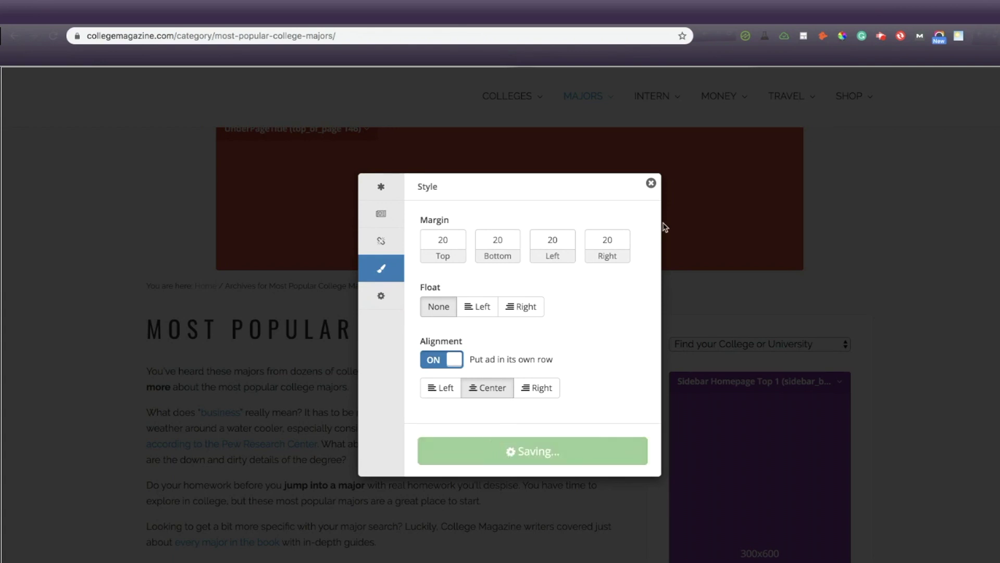
pyautogui.click(651, 185)
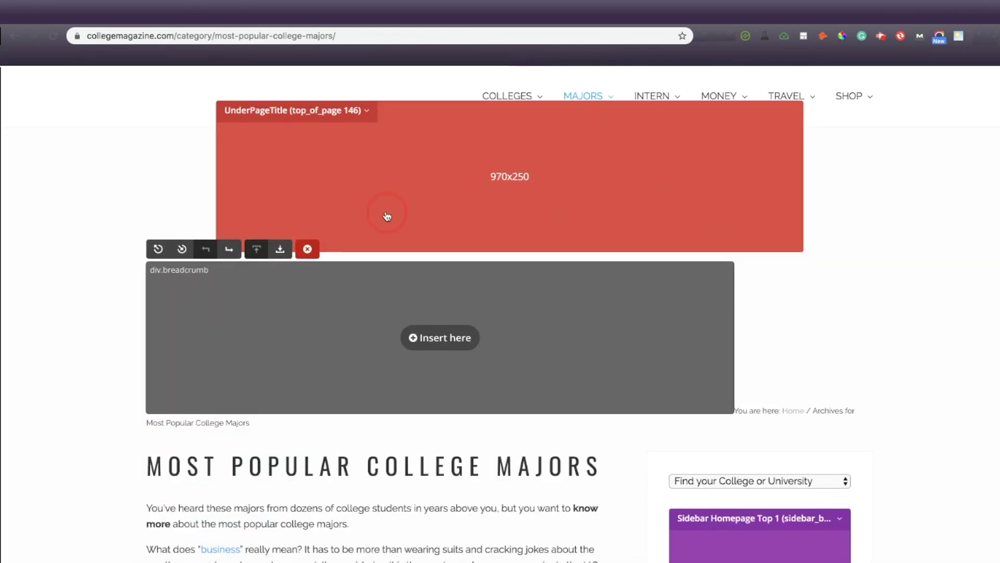
# Cancel the breadcrumb insertion and open the Sidebar Homepage Top 1 placeholder's options menu
pyautogui.click(307, 248)
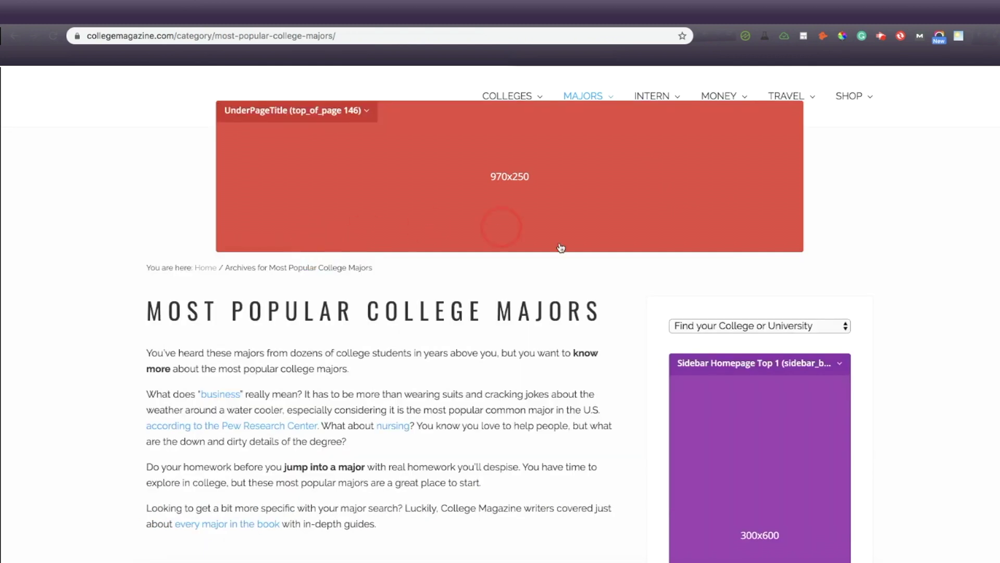
pyautogui.click(755, 255)
pyautogui.click(766, 258)
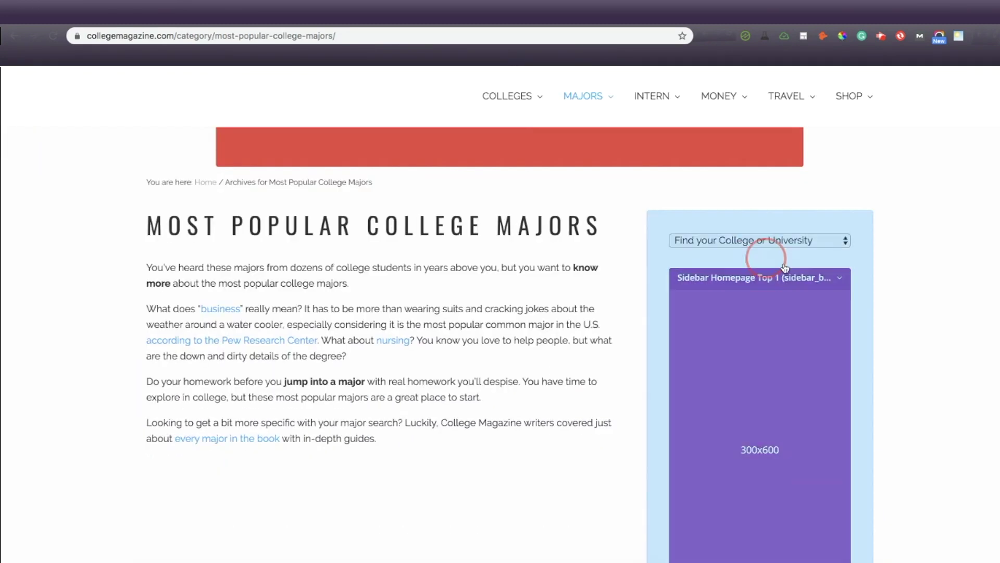
pyautogui.click(816, 278)
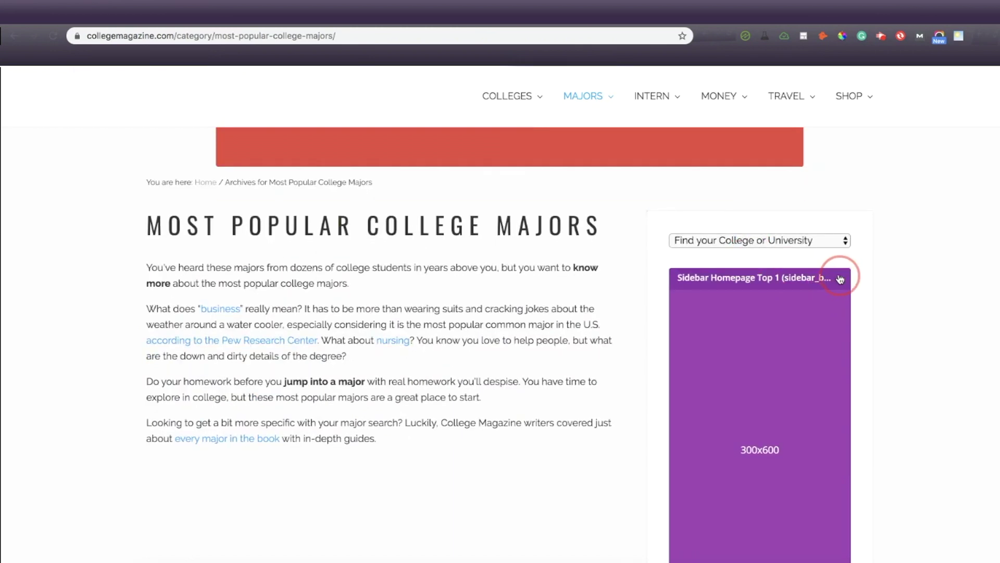
pyautogui.click(840, 279)
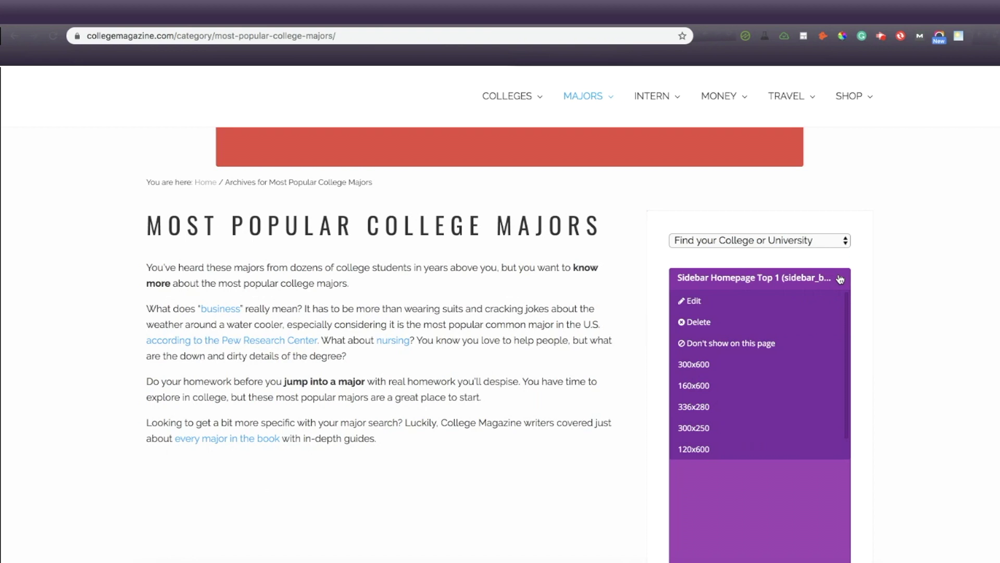